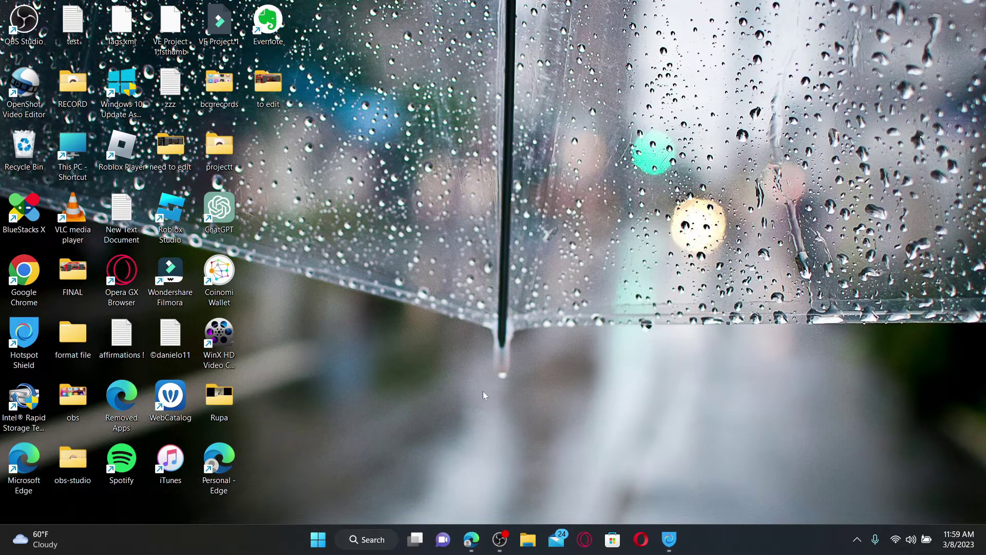
click(470, 539)
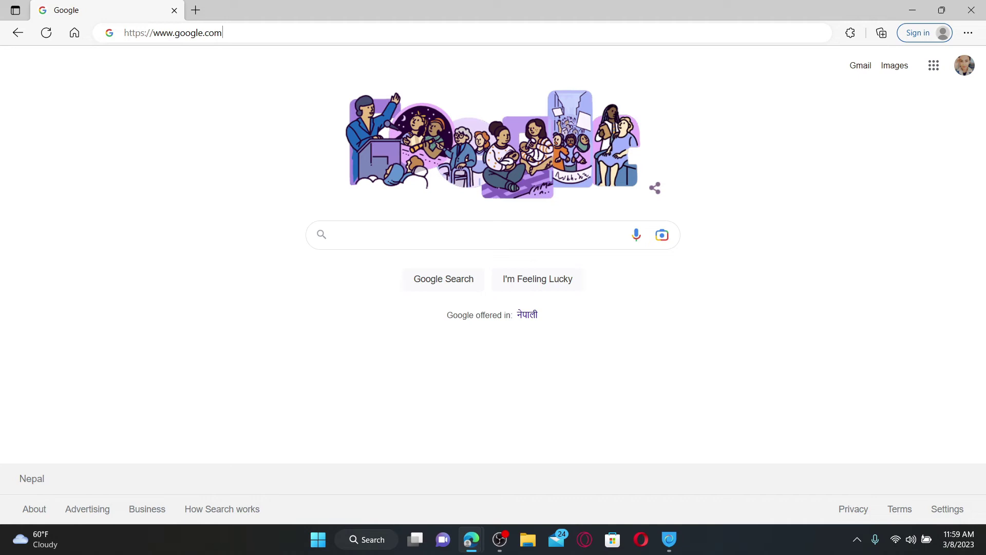
click(173, 32)
text(www.lloydsbank.com)
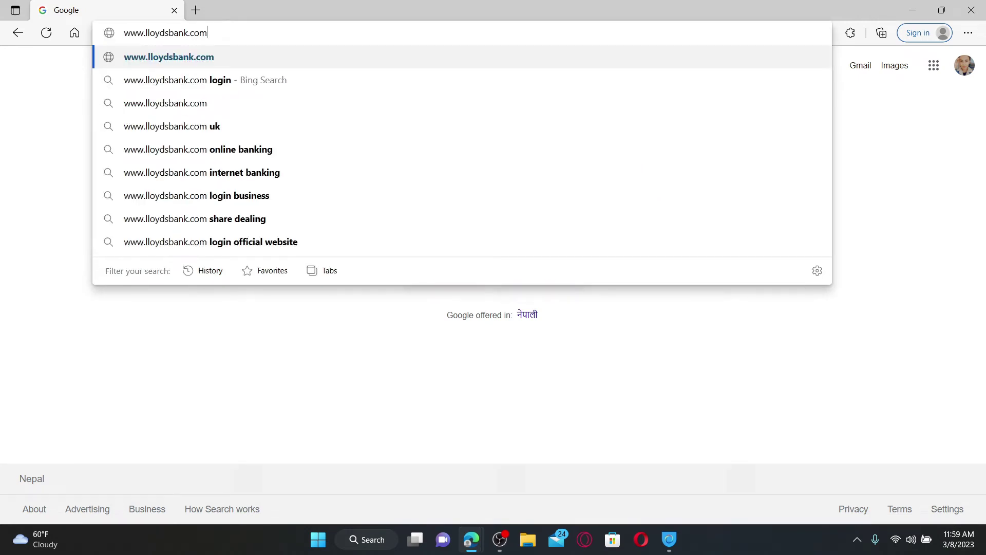
key(Return)
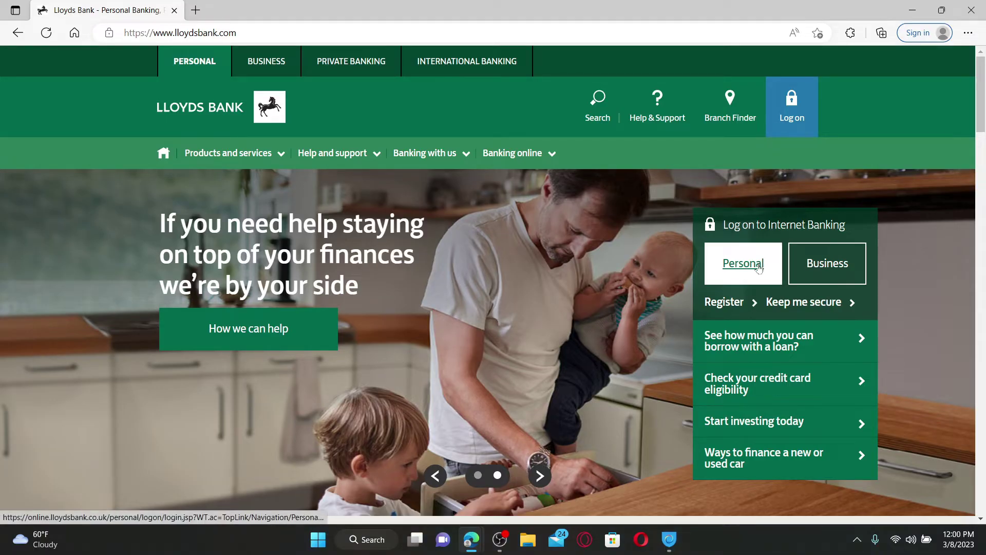
Step: Open the Personal Internet Banking log-on page, enter the user ID, and move to the password
click(743, 263)
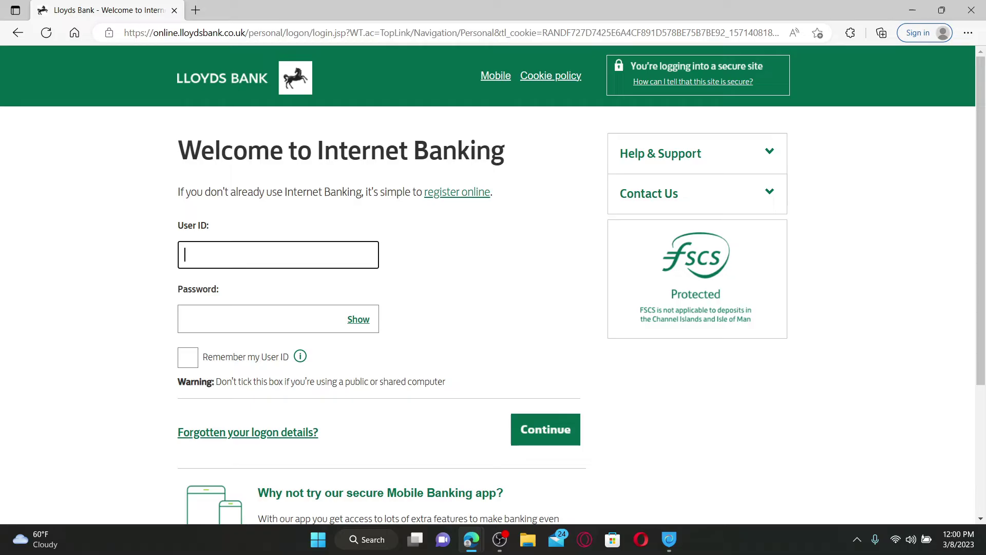
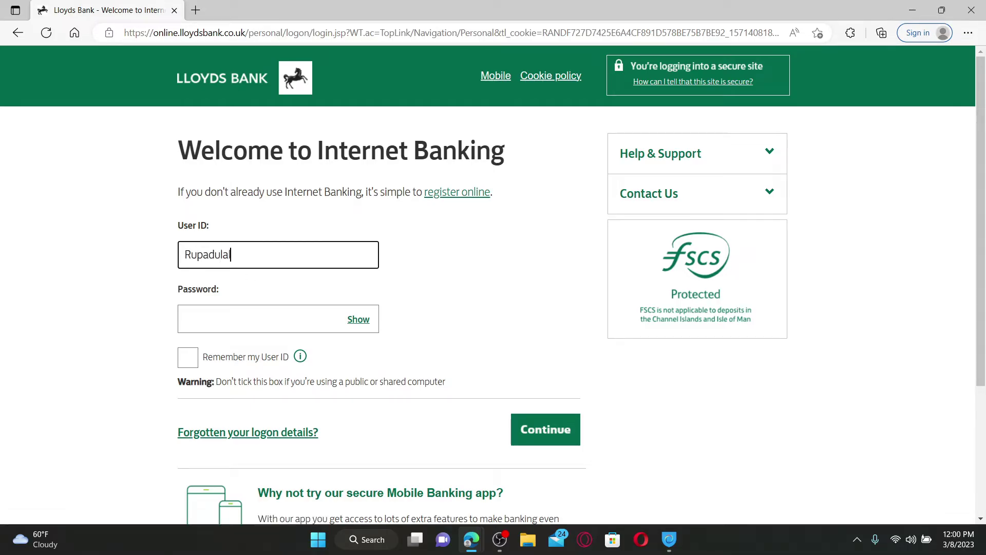
key(Tab)
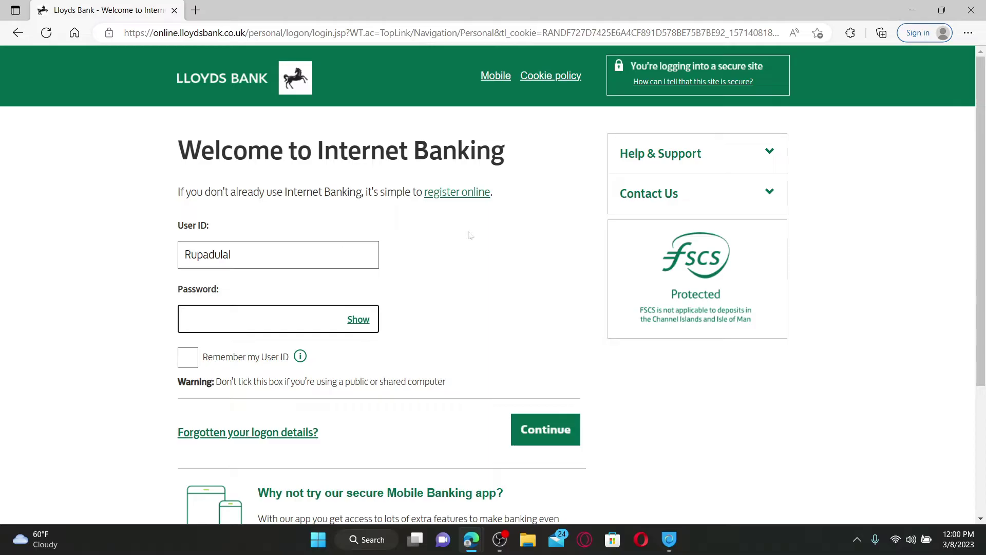
text(••••••••••)
scroll(468, 234, down, 1)
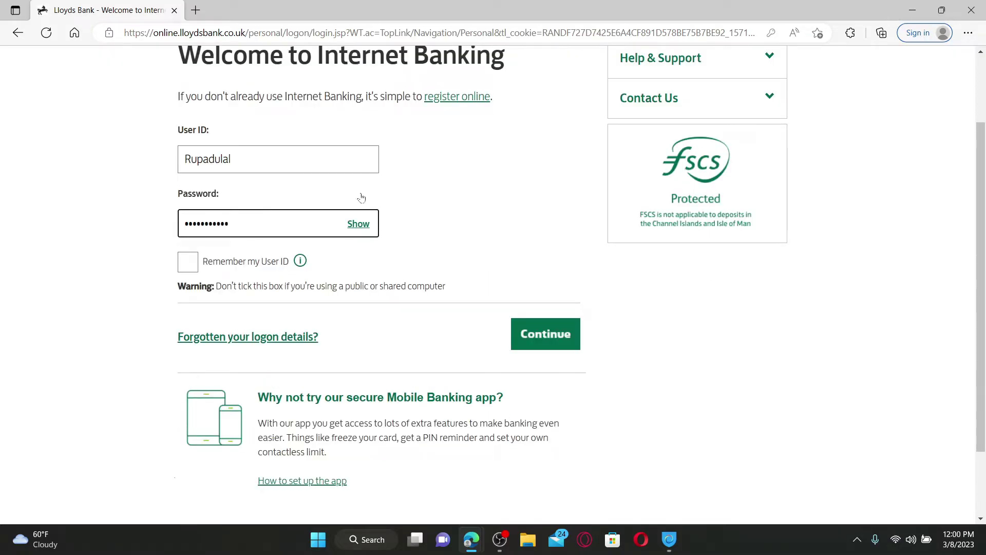
Step: Tick and then untick Remember my User ID, leaving it unchecked
click(195, 269)
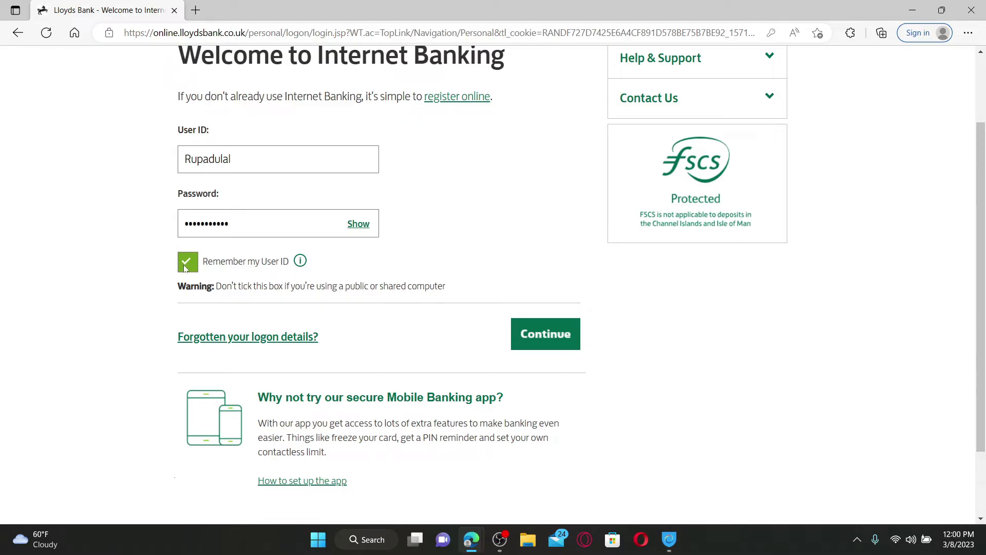
click(185, 267)
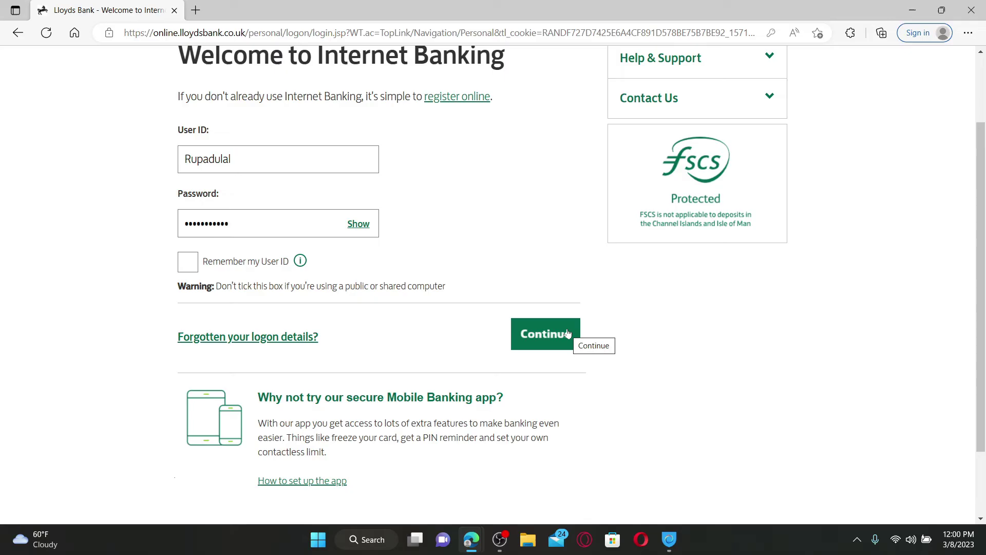
Step: Minimise the Edge window showing the Lloyds log-on form
click(912, 9)
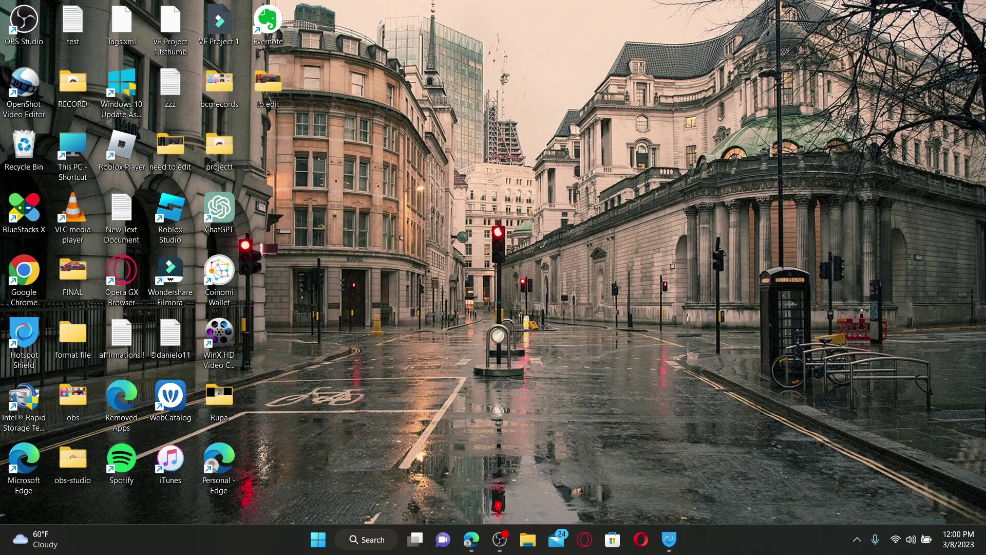